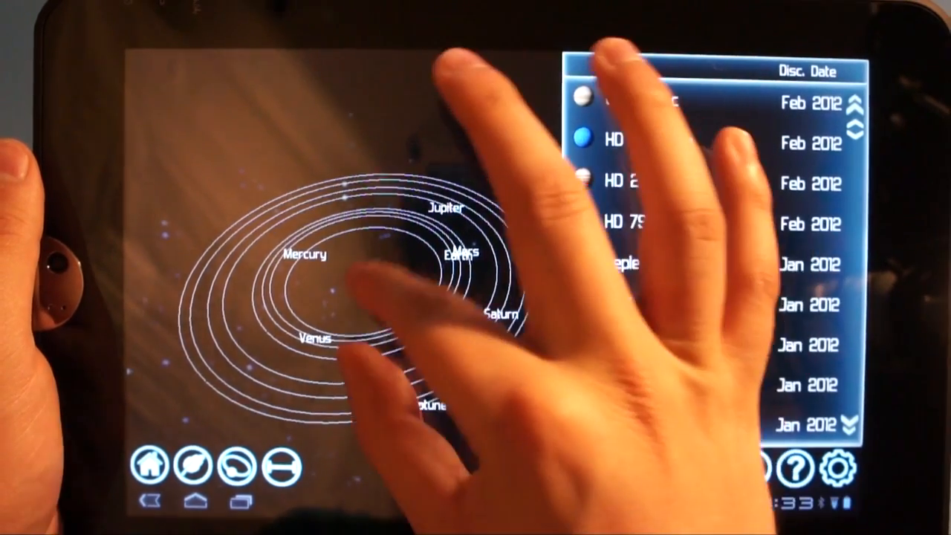
scroll(364, 275, up, 3)
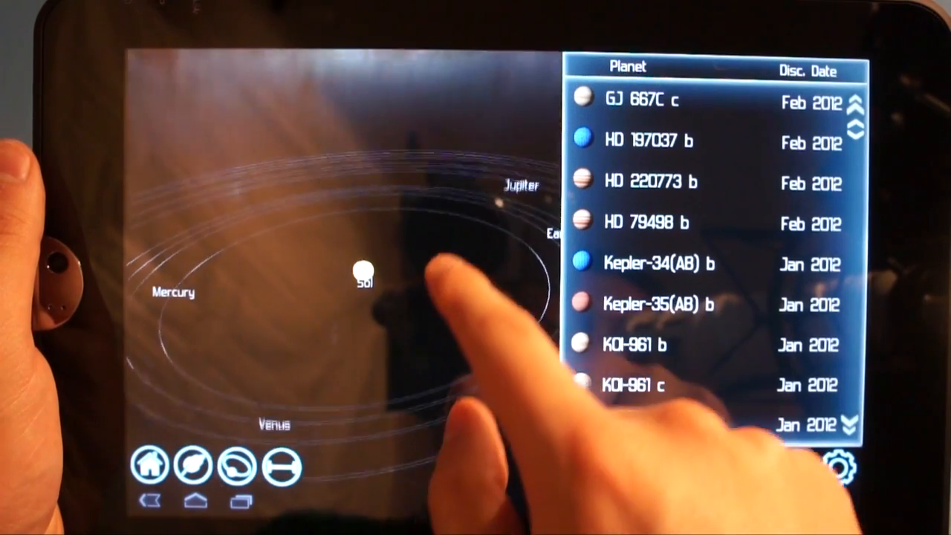
Tilt the solar system edge-on and zoom in on Earth as a full globe
mouse_move(476, 252)
mouse_down()
mouse_move(454, 342)
mouse_move(372, 387)
mouse_up()
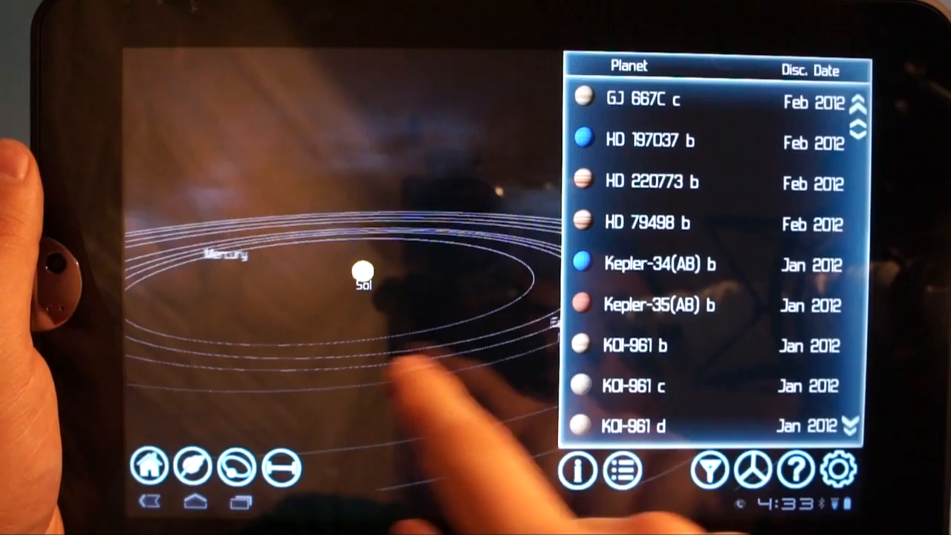
click(380, 365)
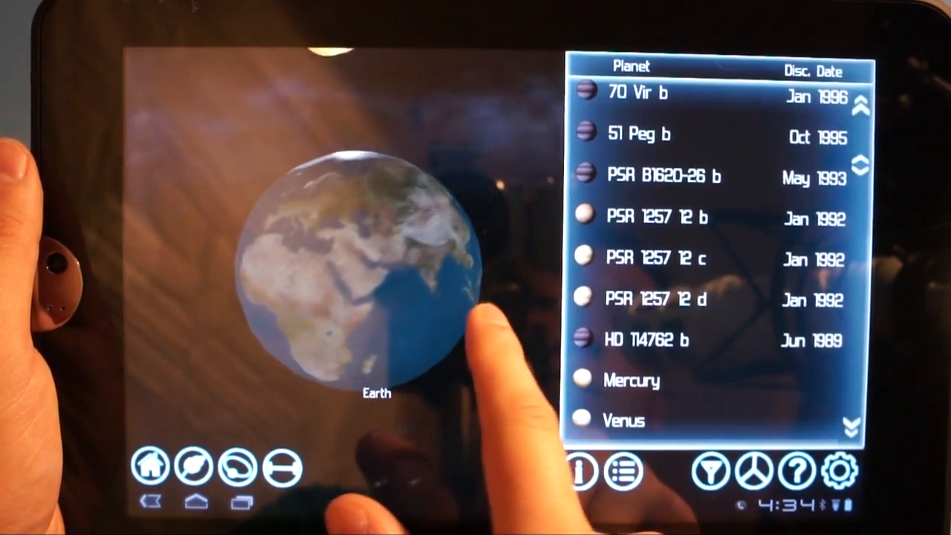
Return to the whole solar system and briefly compare its planets' sizes
drag(416, 312, 342, 320)
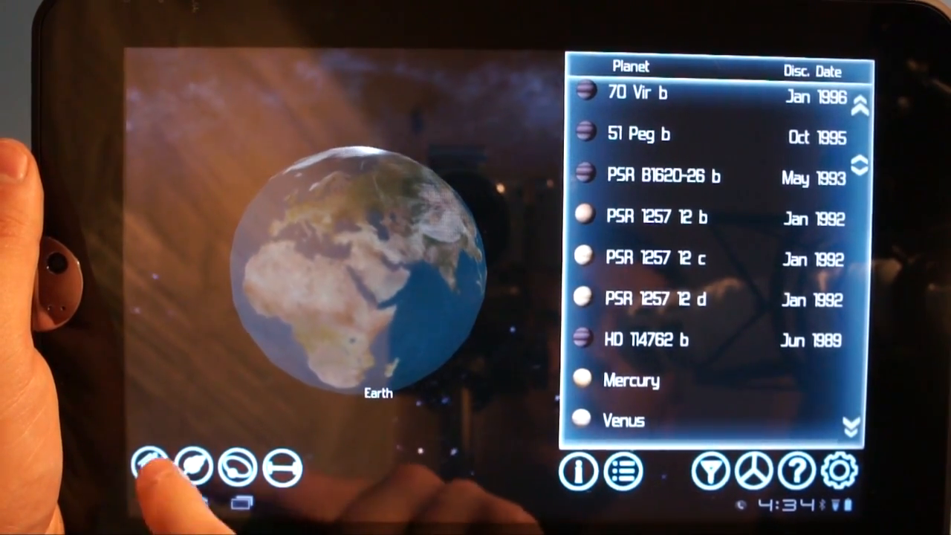
click(151, 467)
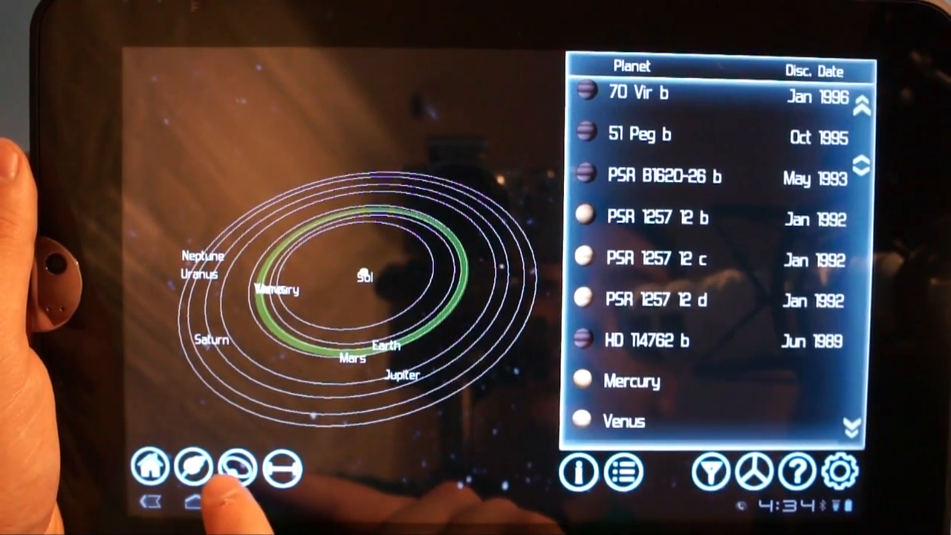
click(281, 466)
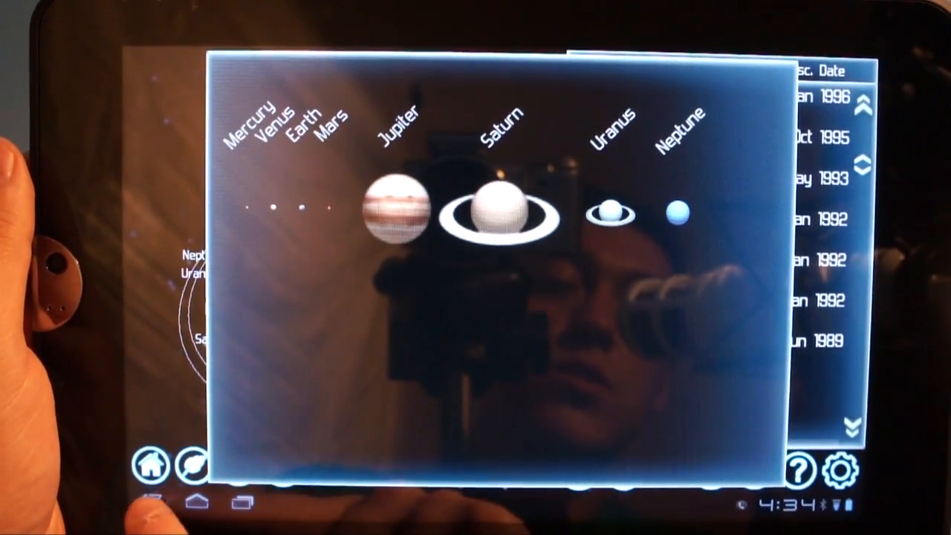
click(150, 503)
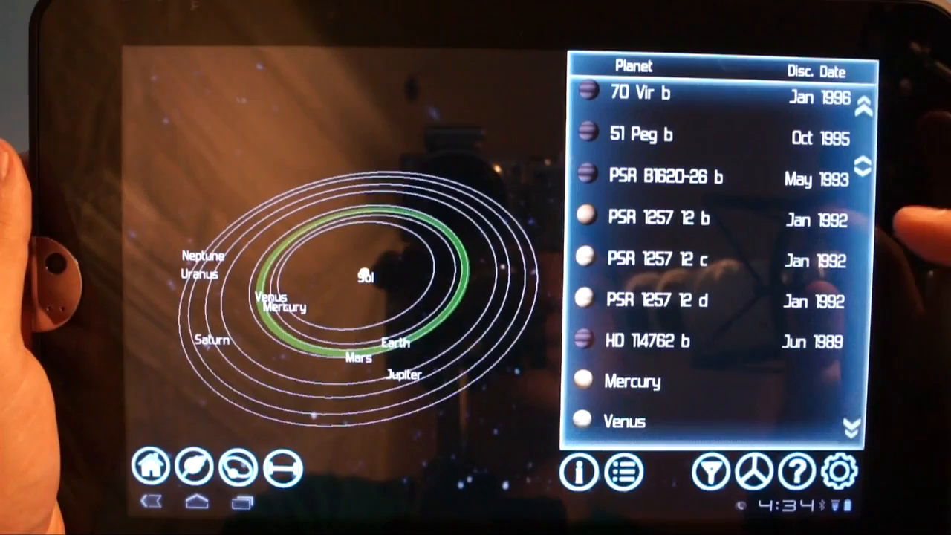
Scroll the list to 2012 and select the HD 197037 b planetary system
drag(863, 170, 865, 132)
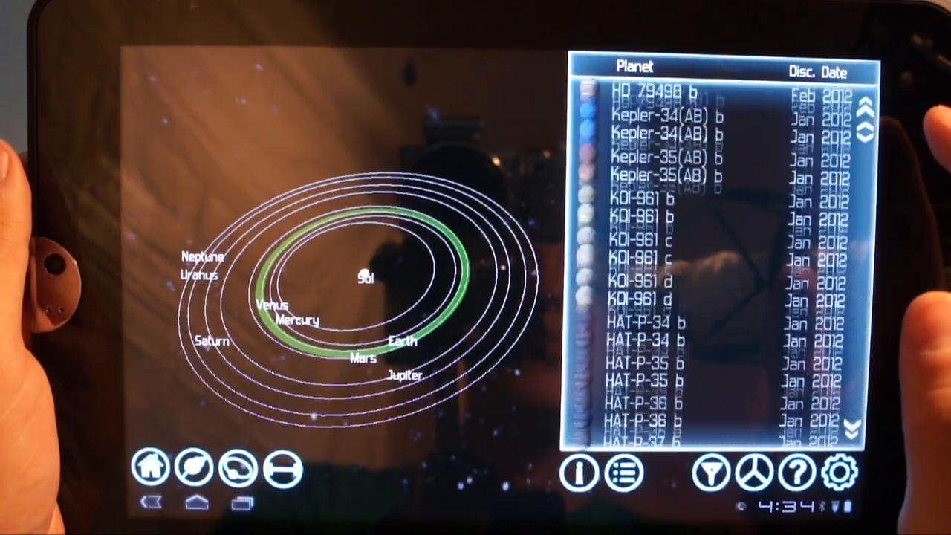
click(654, 132)
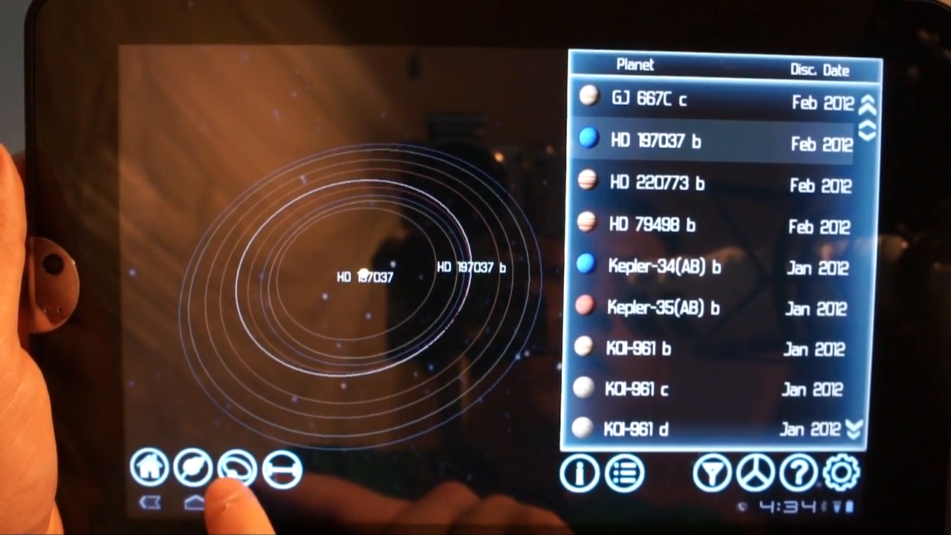
Hide the solar-system orbit rings and compare HD 197037 b's size with the solar planets
click(238, 468)
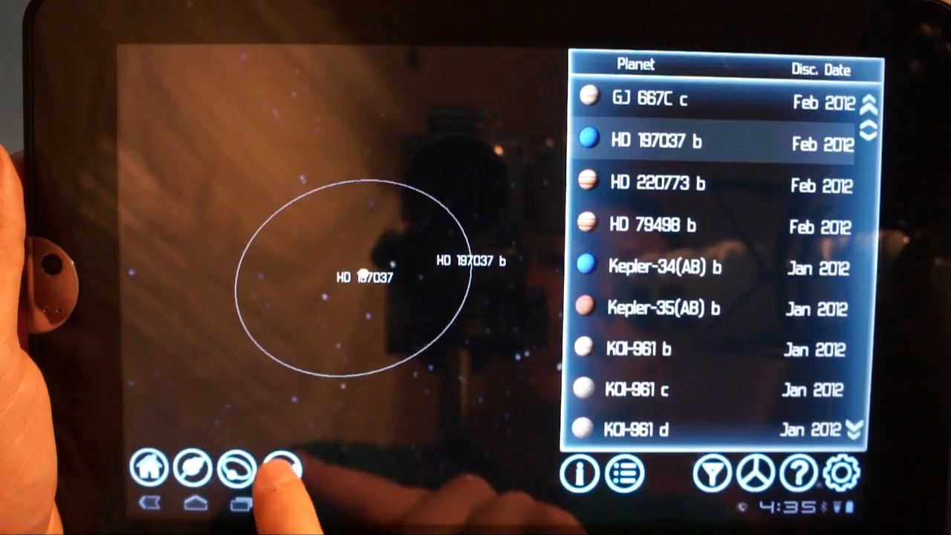
click(282, 469)
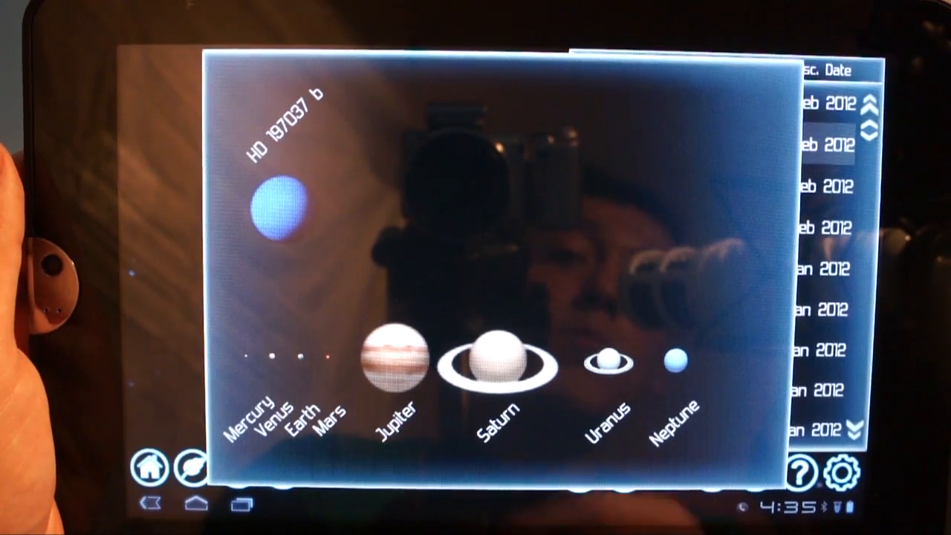
click(246, 312)
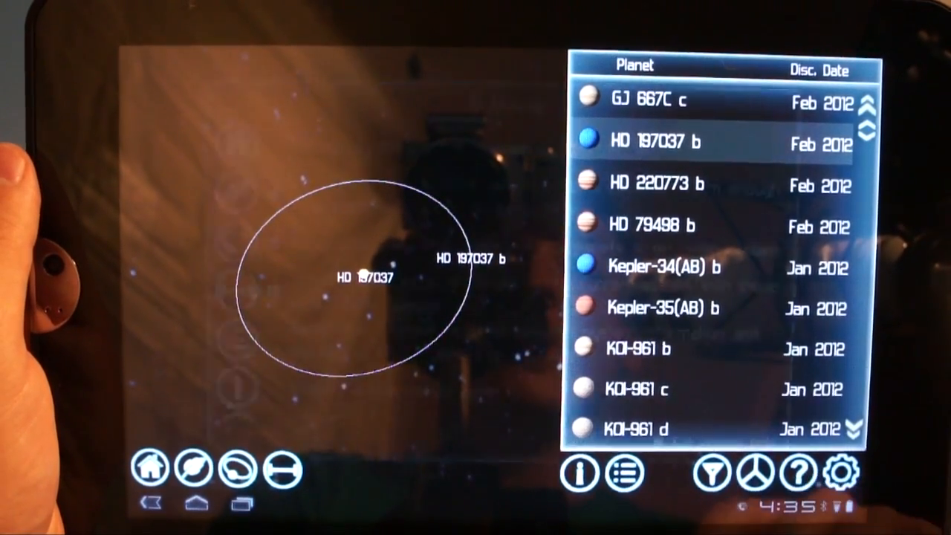
click(799, 472)
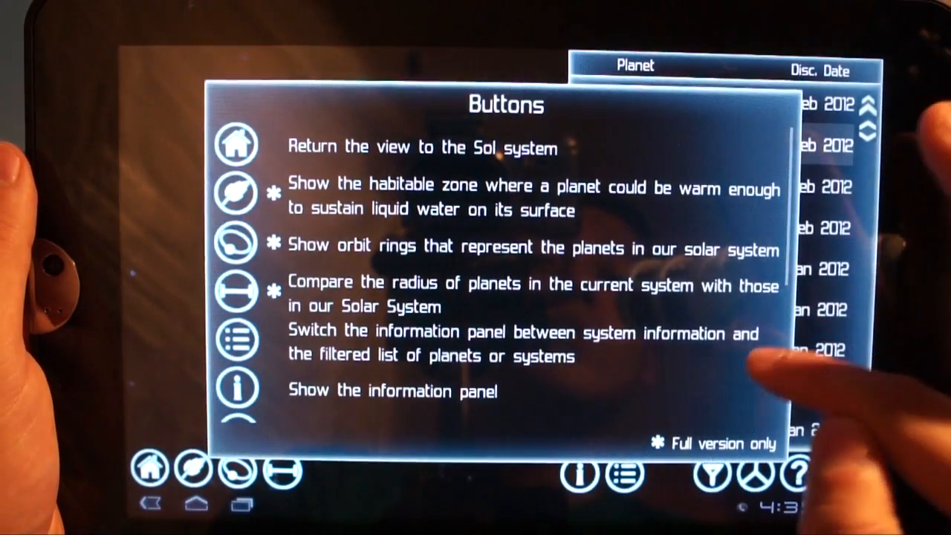
drag(736, 386, 743, 194)
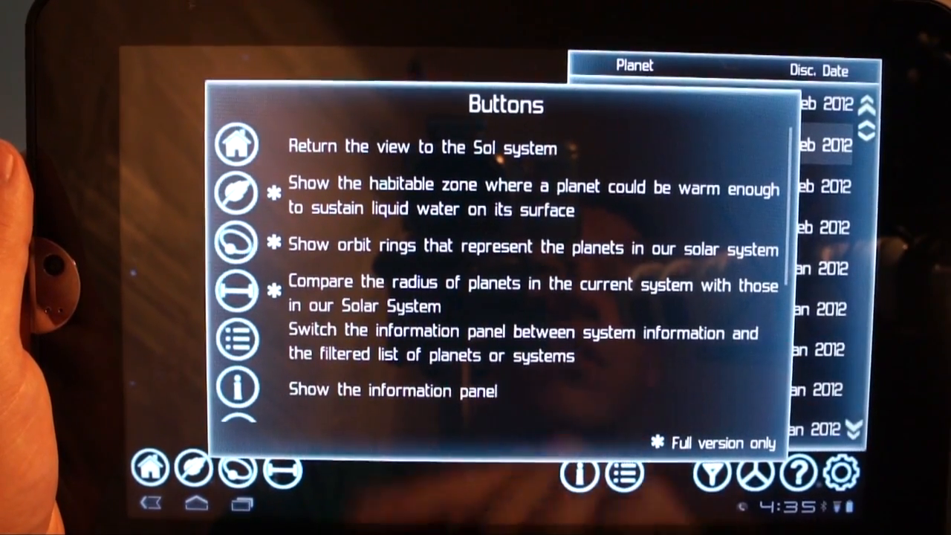
click(416, 371)
click(624, 474)
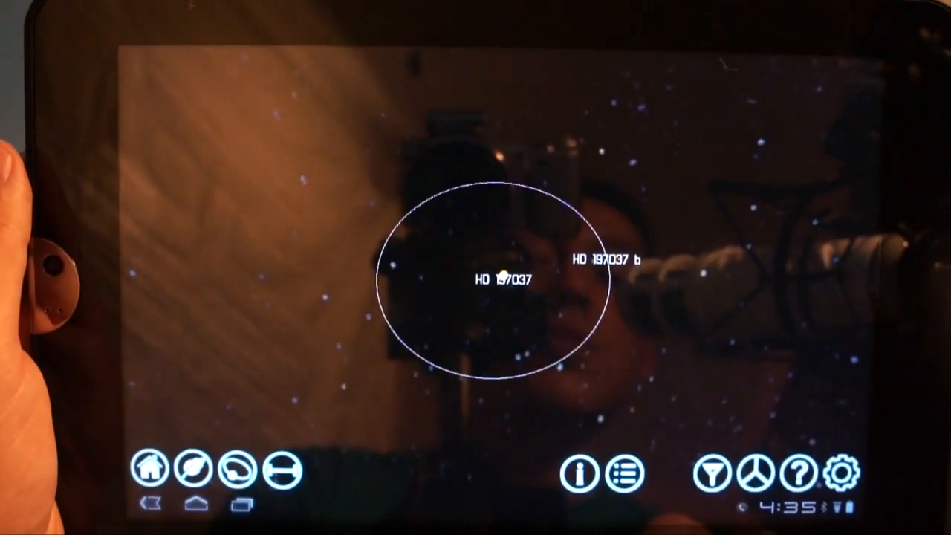
click(624, 473)
click(625, 473)
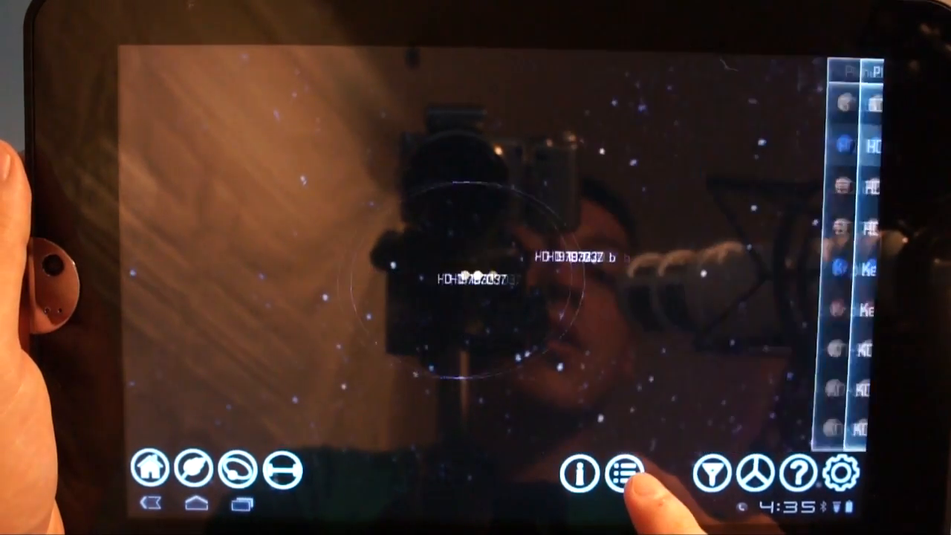
scroll(669, 312, up, 3)
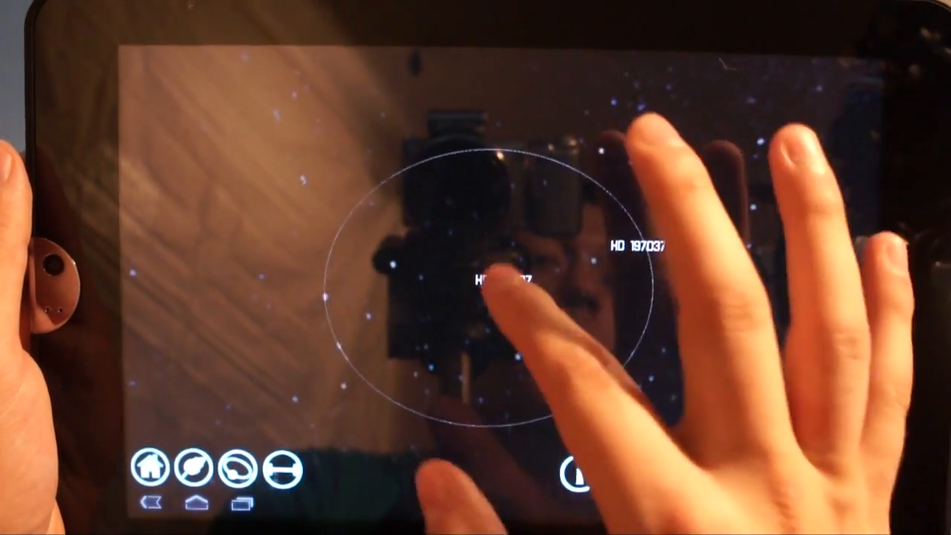
scroll(490, 290, up, 1)
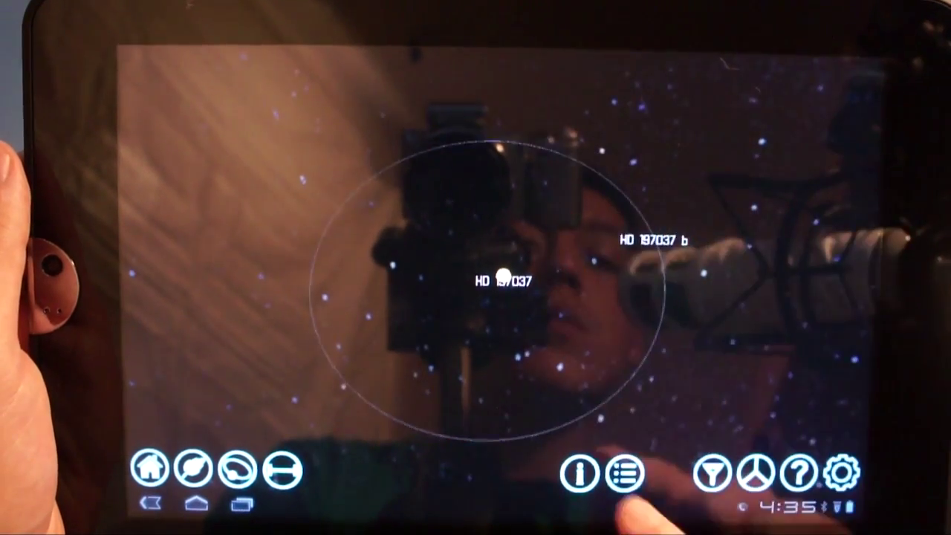
click(624, 474)
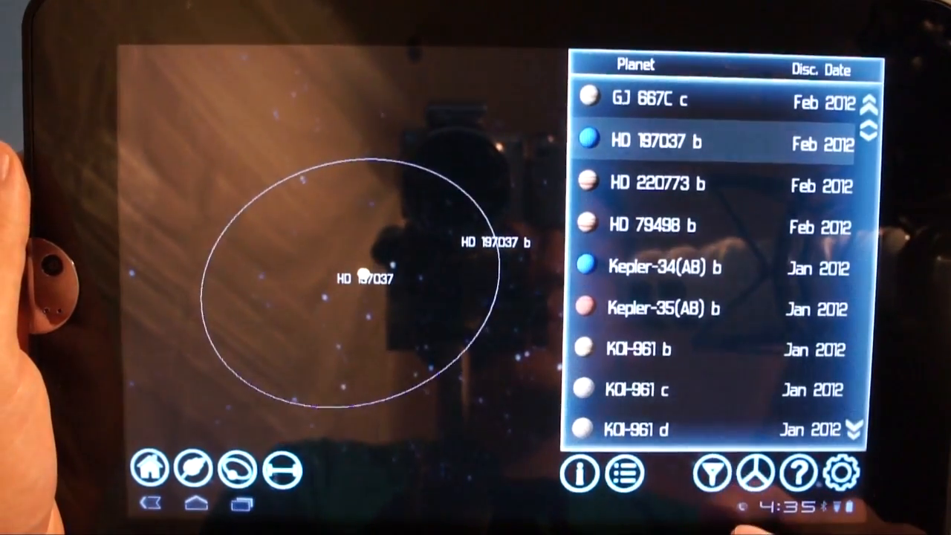
click(712, 473)
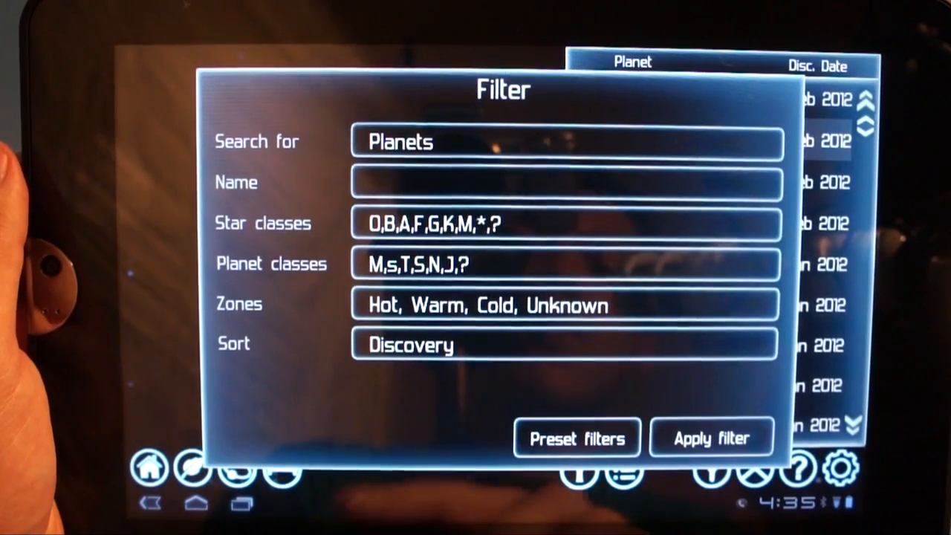
Close the filter settings and review the planet class summary grid
click(755, 469)
click(757, 470)
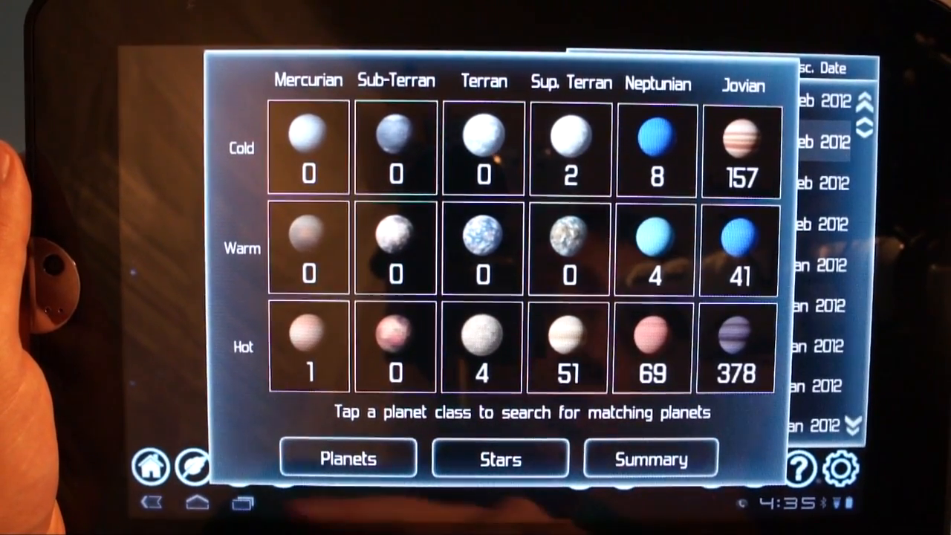
click(371, 297)
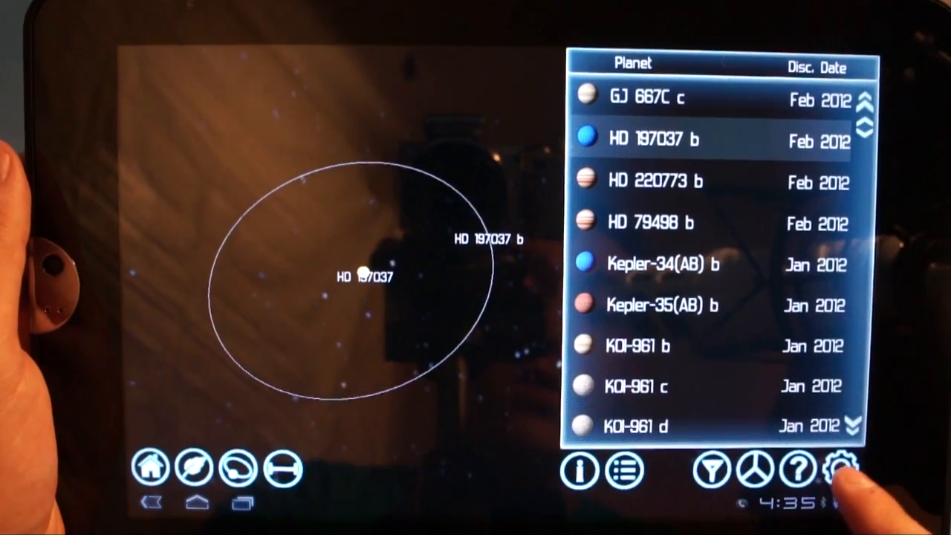
Dismiss the settings share screen and select the Kepler-24 c system
click(841, 469)
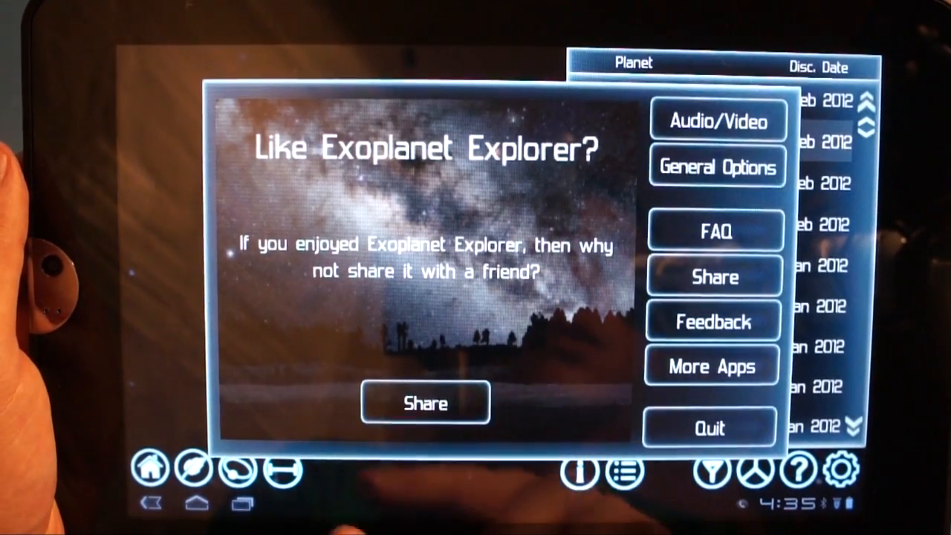
click(371, 298)
scroll(724, 297, down, 5)
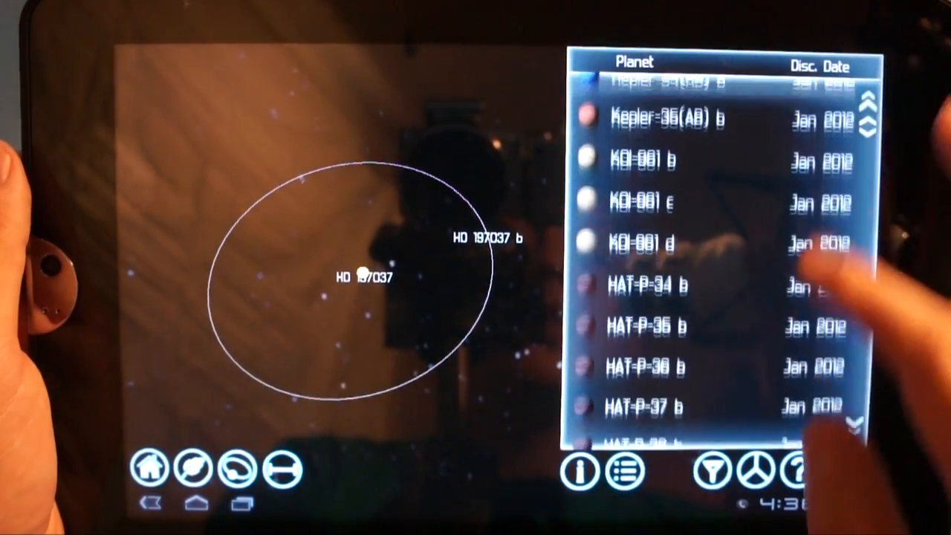
scroll(725, 297, down, 5)
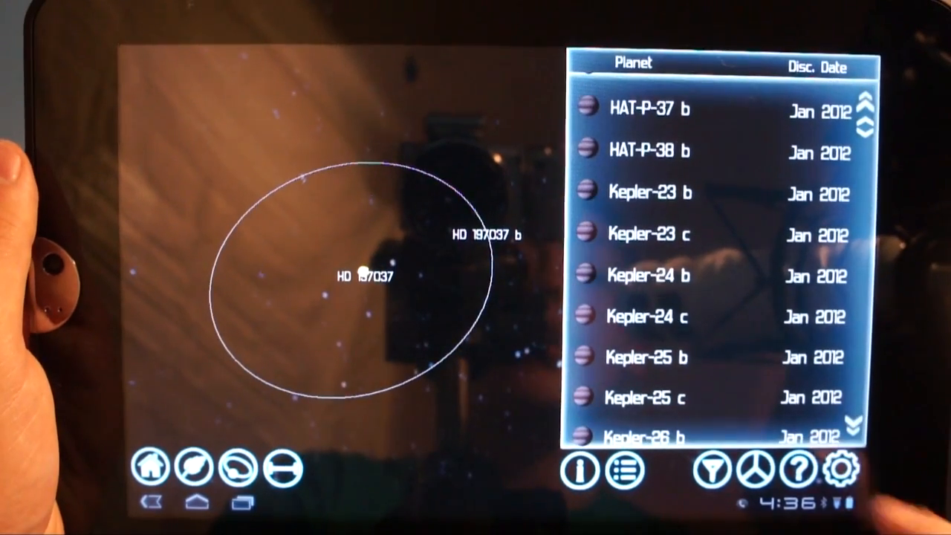
click(669, 317)
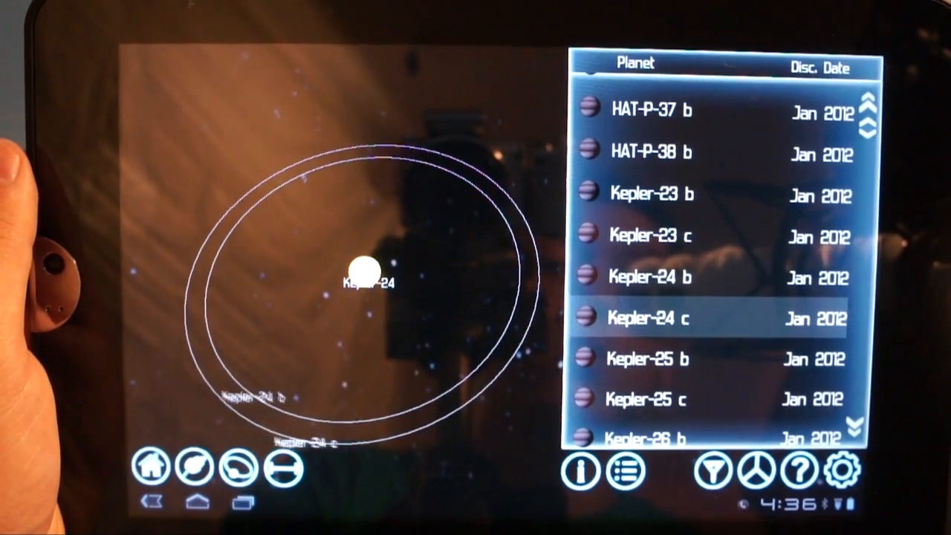
Rotate the Kepler-24 orbit view and show, then hide, its habitable zone
drag(446, 312, 223, 282)
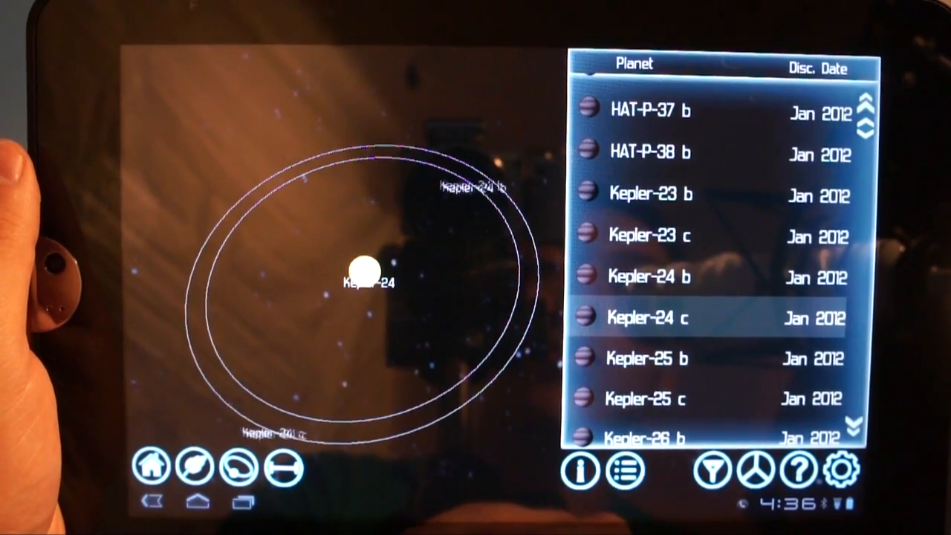
click(239, 466)
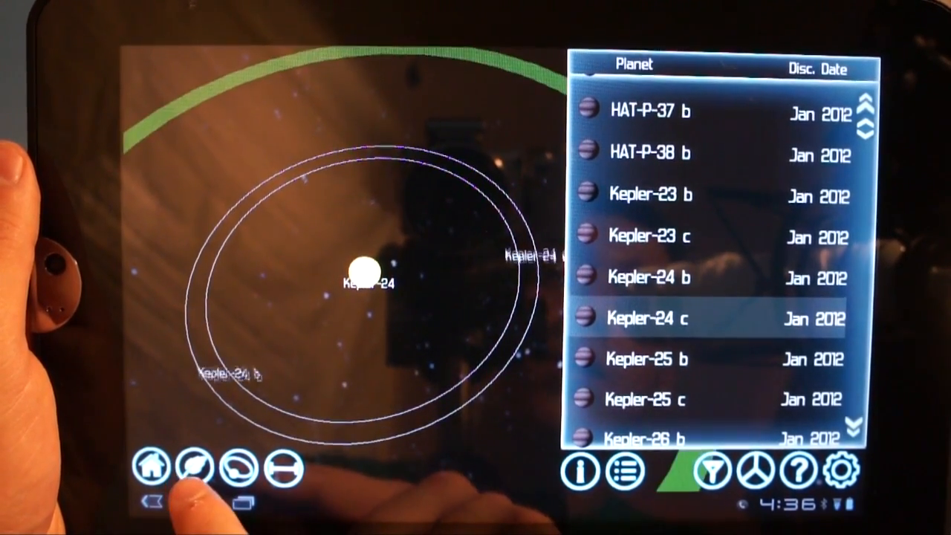
drag(446, 208, 223, 282)
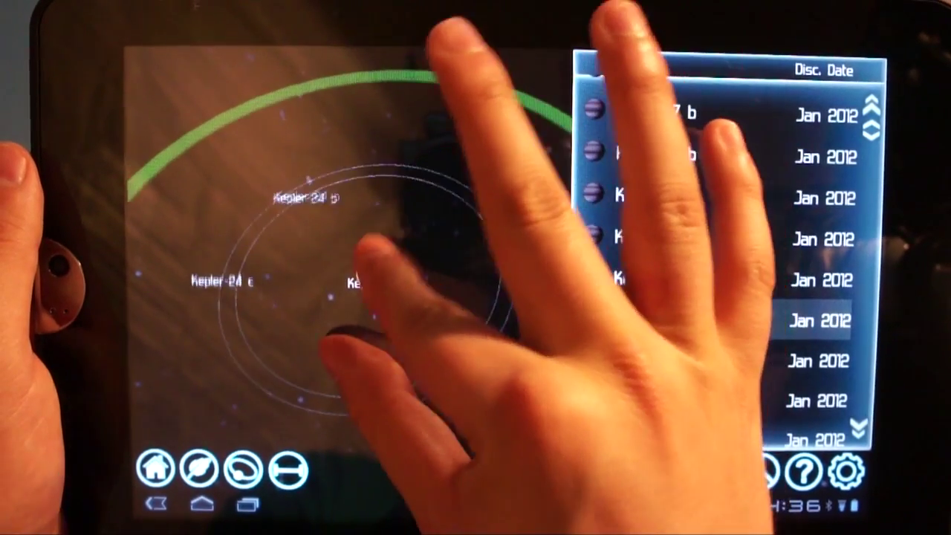
drag(416, 193, 371, 371)
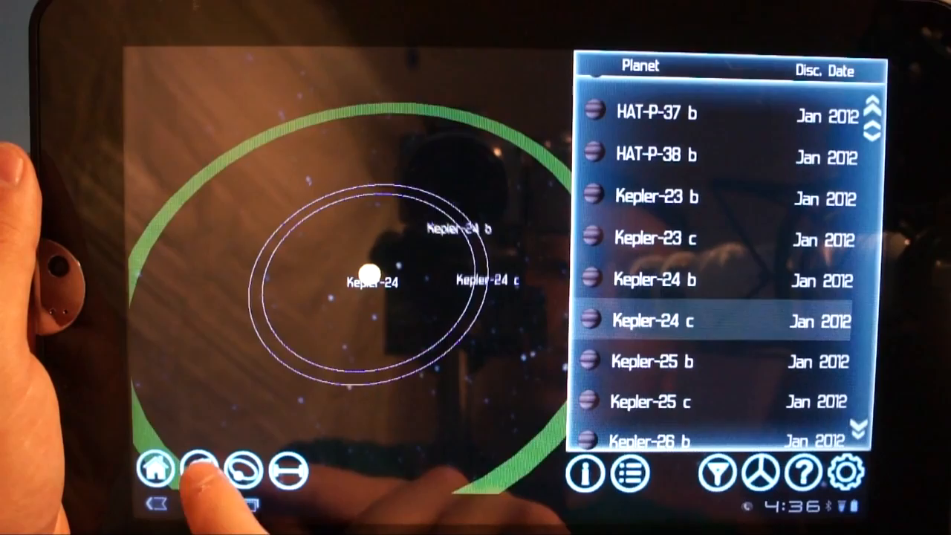
click(239, 467)
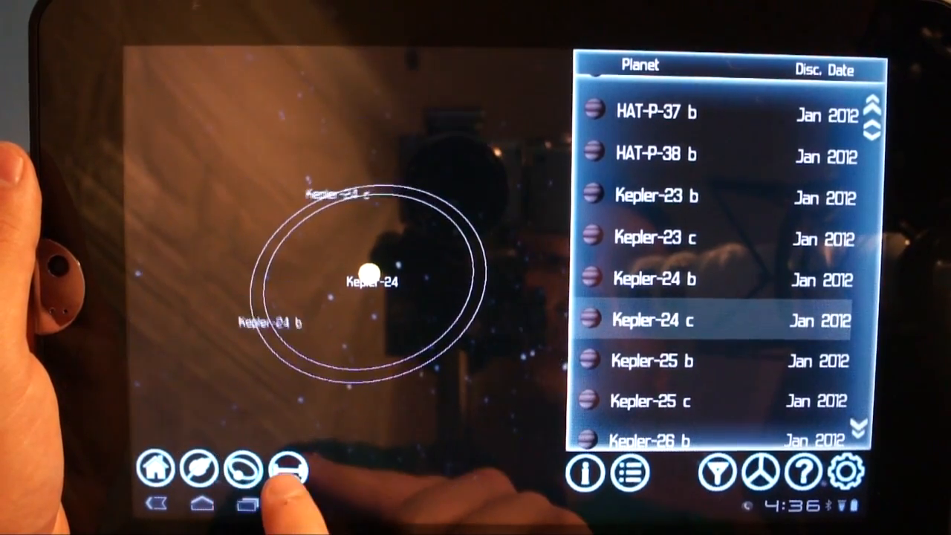
Compare the Kepler-24 planets' sizes with the Solar System planets
click(289, 468)
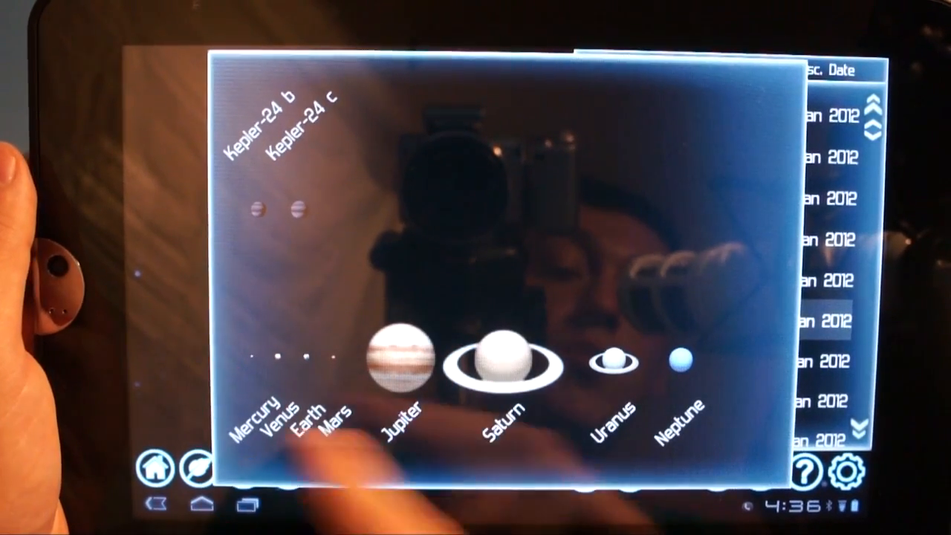
click(476, 267)
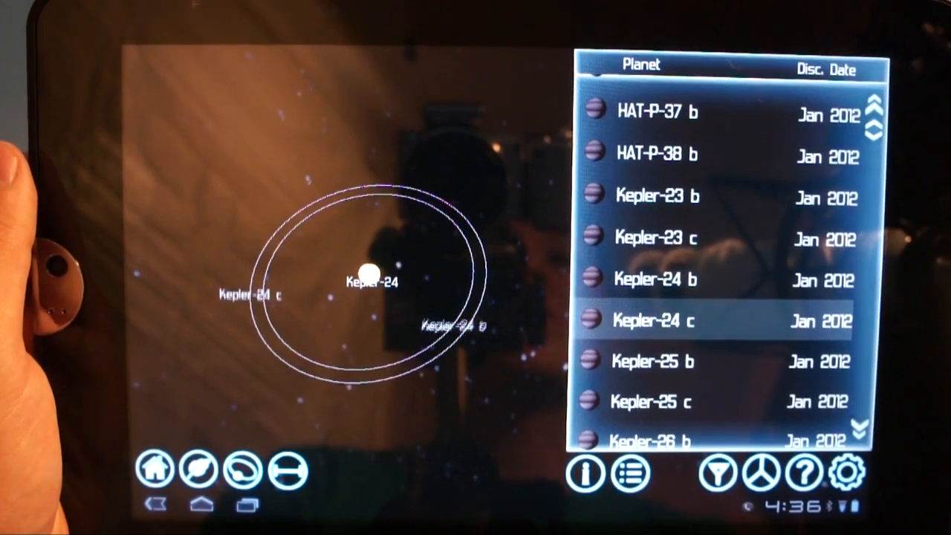
scroll(729, 297, down, 5)
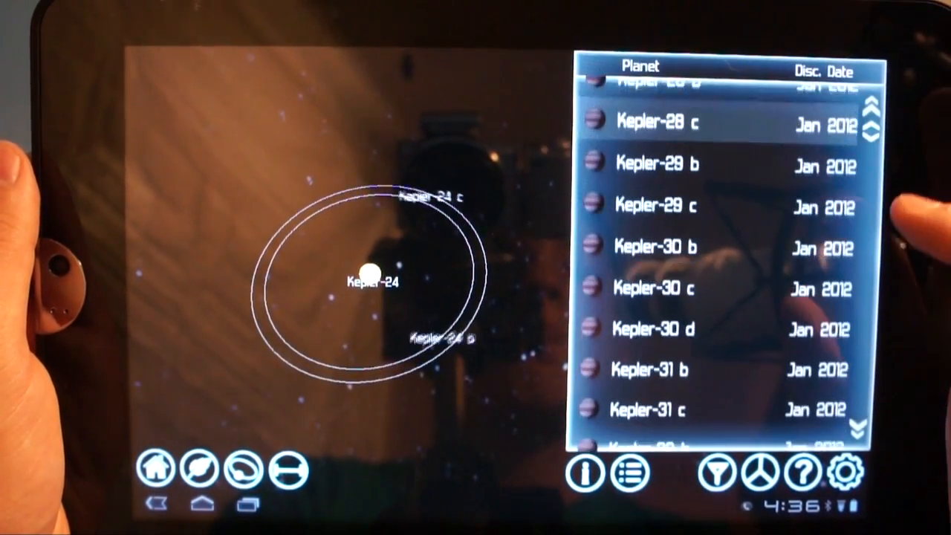
scroll(728, 260, down, 3)
scroll(729, 260, down, 3)
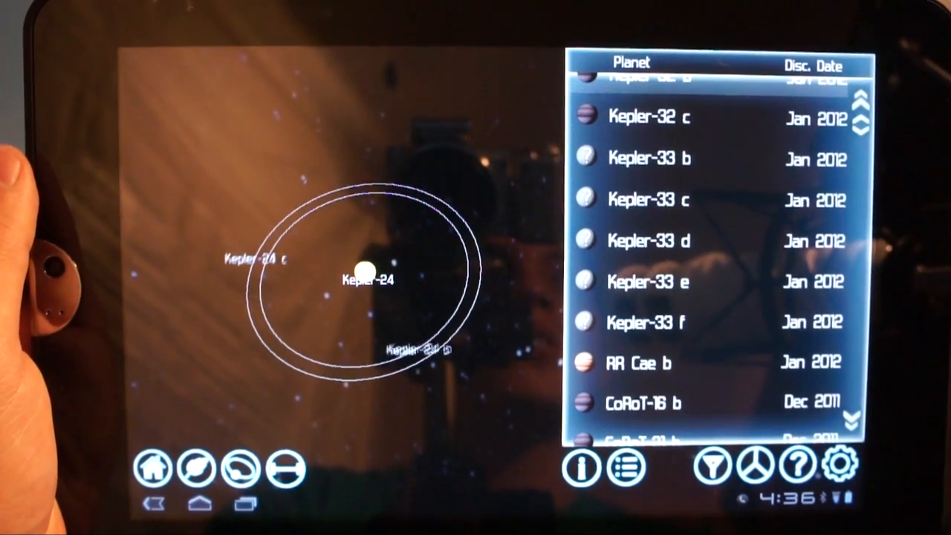
scroll(713, 260, down, 15)
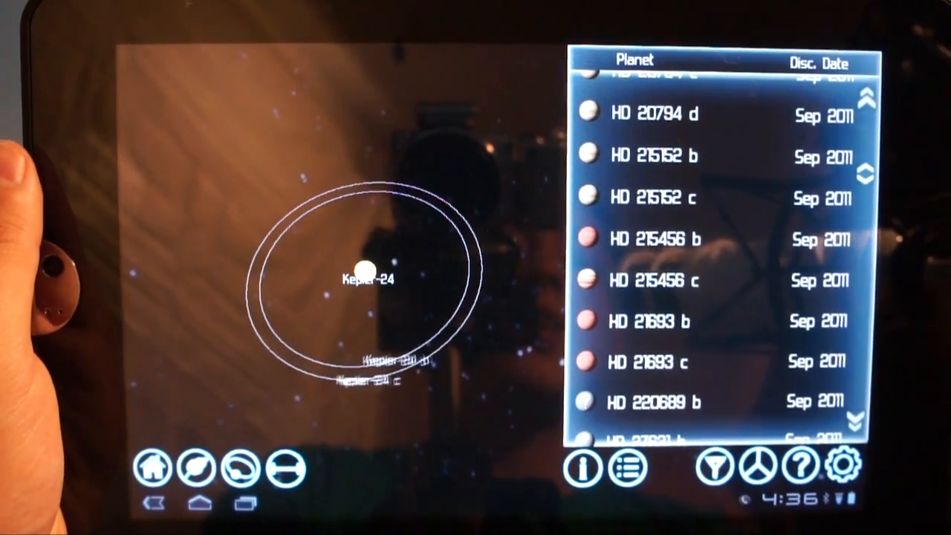
Select HD 215456 b to show that system's two orbits
click(669, 238)
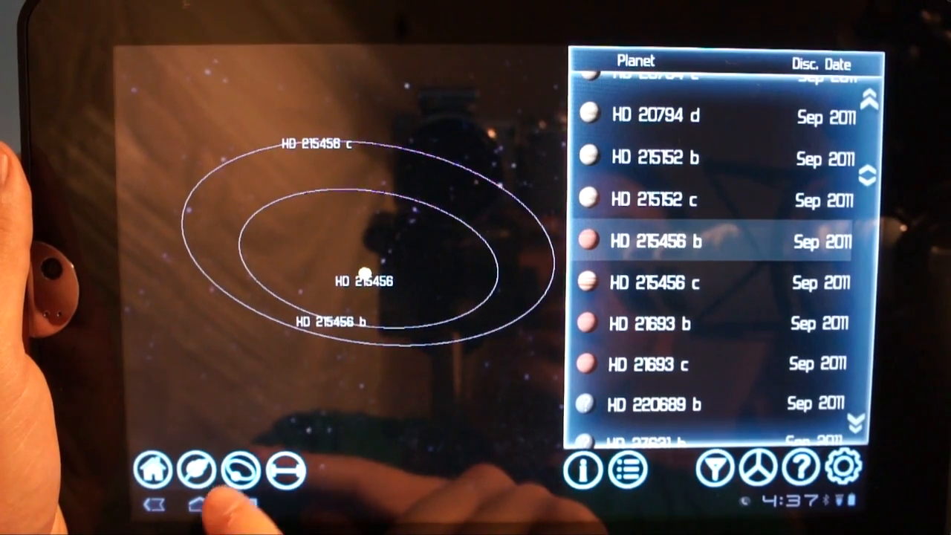
Toggle the habitable zone and comparison orbits on the HD 215456 view
click(241, 468)
click(241, 469)
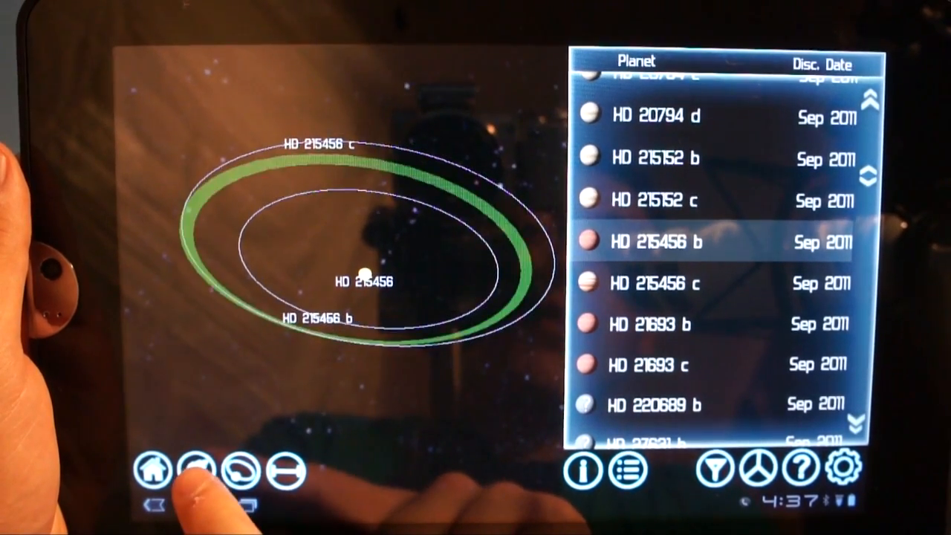
click(241, 468)
click(241, 468)
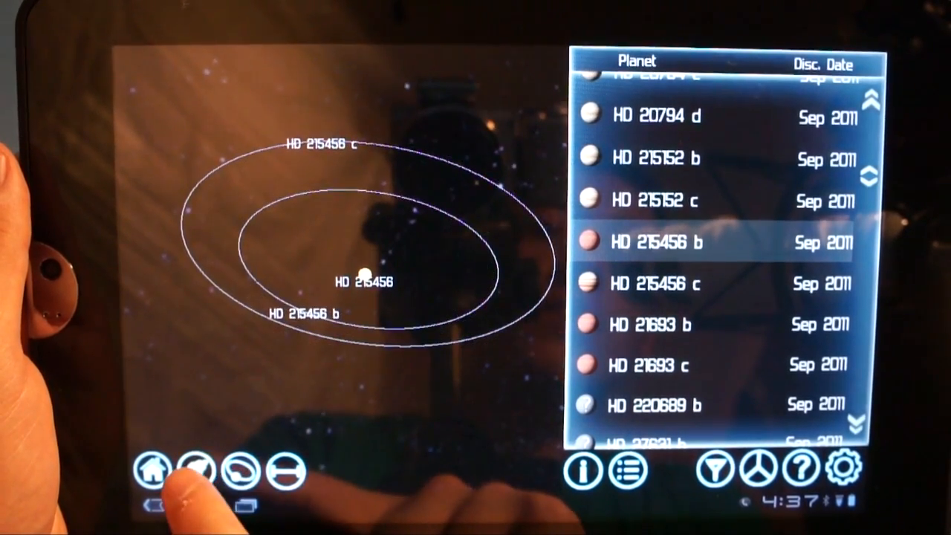
click(241, 469)
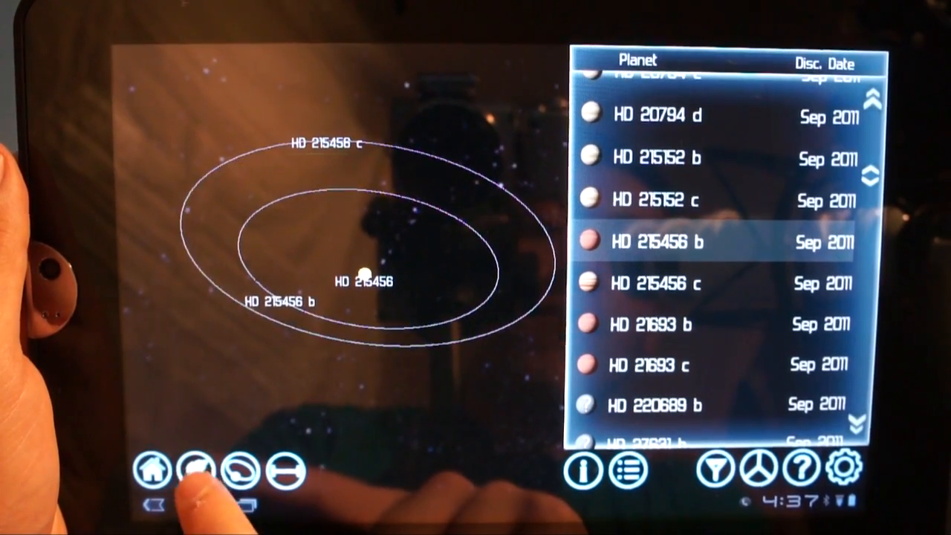
Compare HD 215456's planet sizes with the Solar System, then select HD 31527 b
click(197, 469)
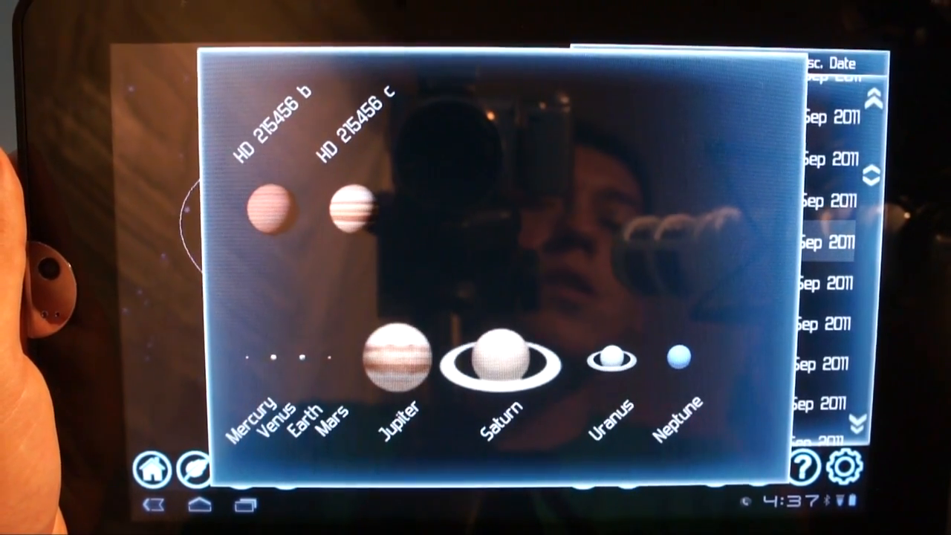
click(512, 491)
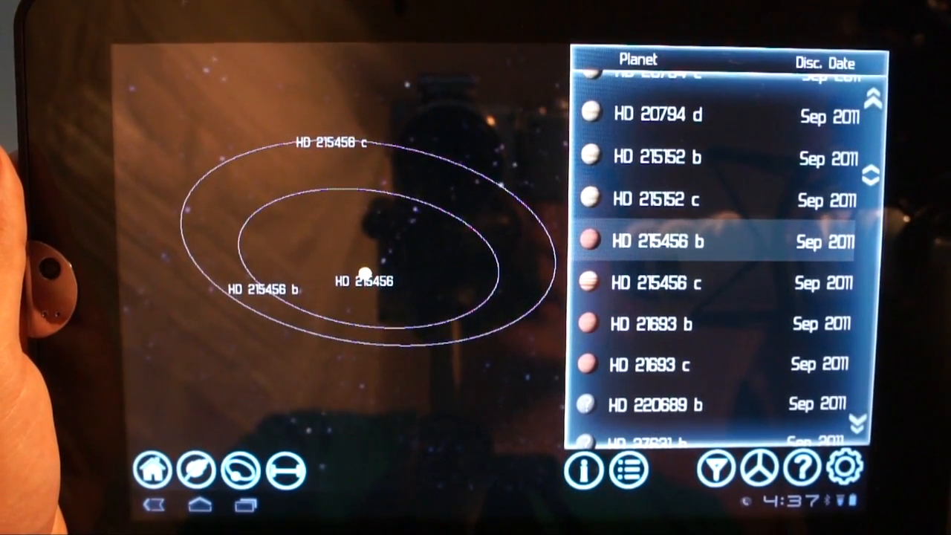
drag(780, 371, 781, 223)
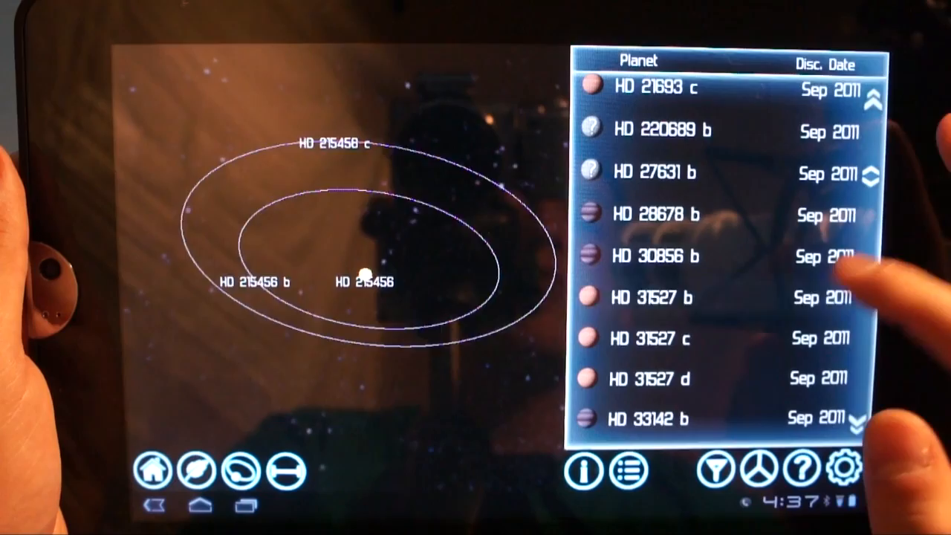
click(713, 297)
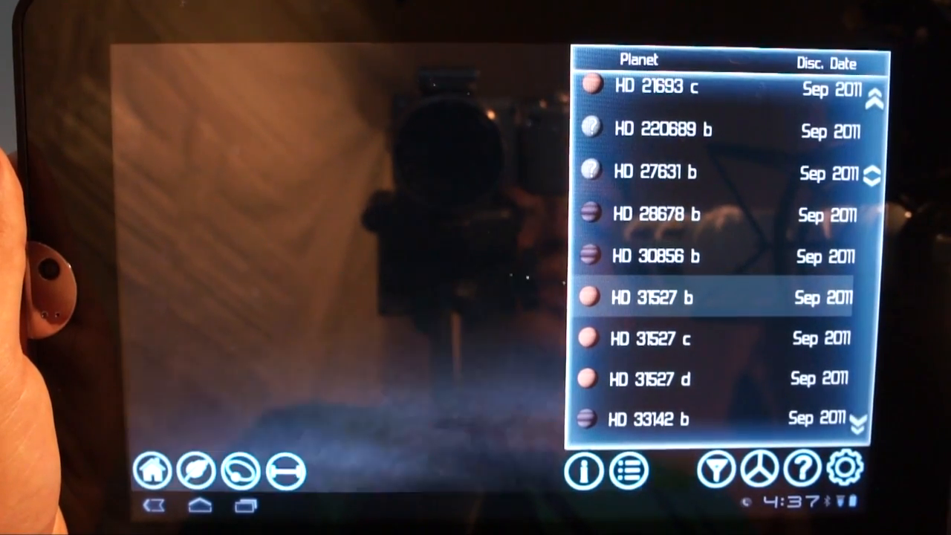